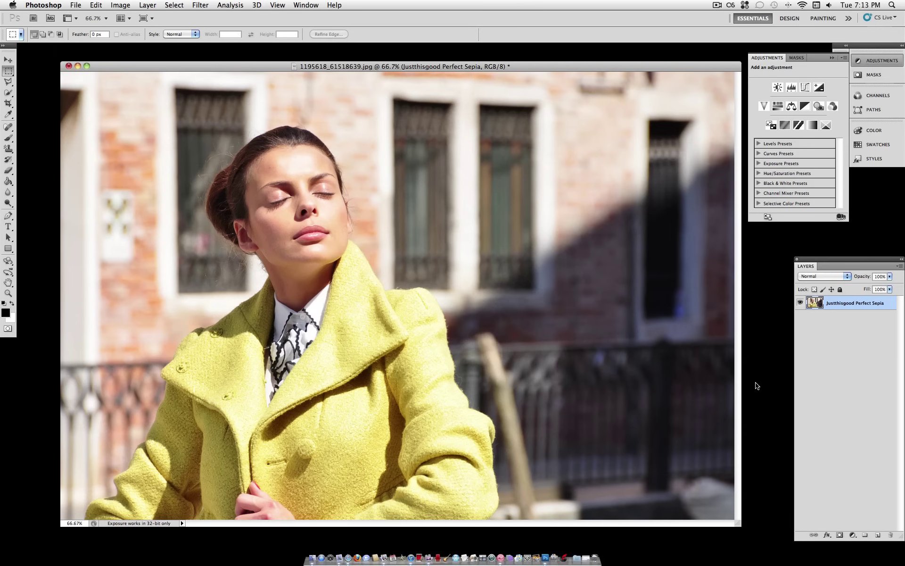
Apply a Lens Correction custom vignette with Amount -100 and Midpoint +71.
left_click(202, 5)
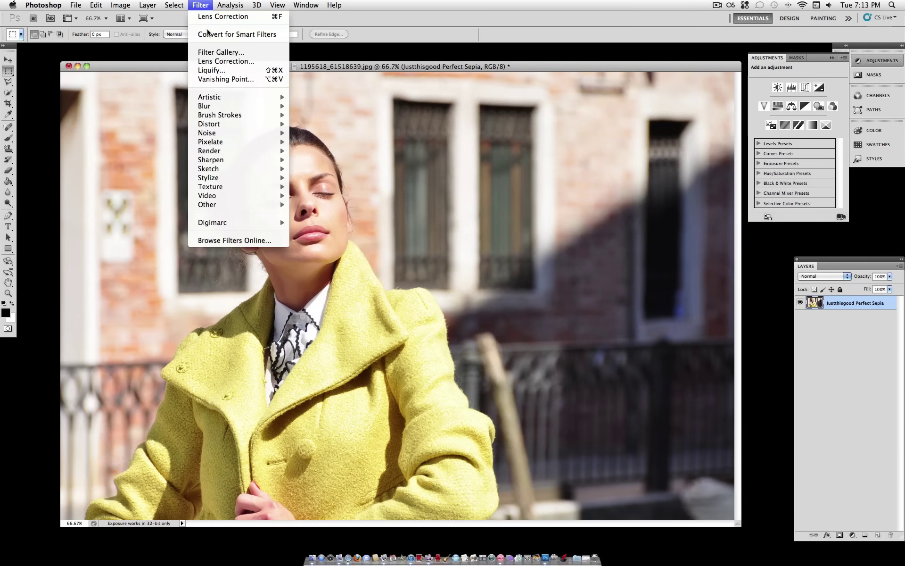
left_click(214, 61)
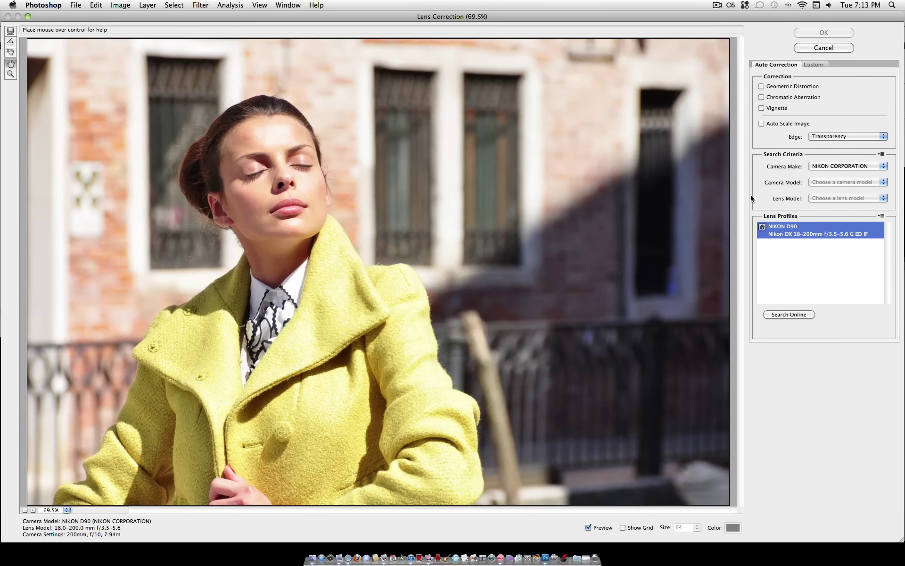
left_click(816, 65)
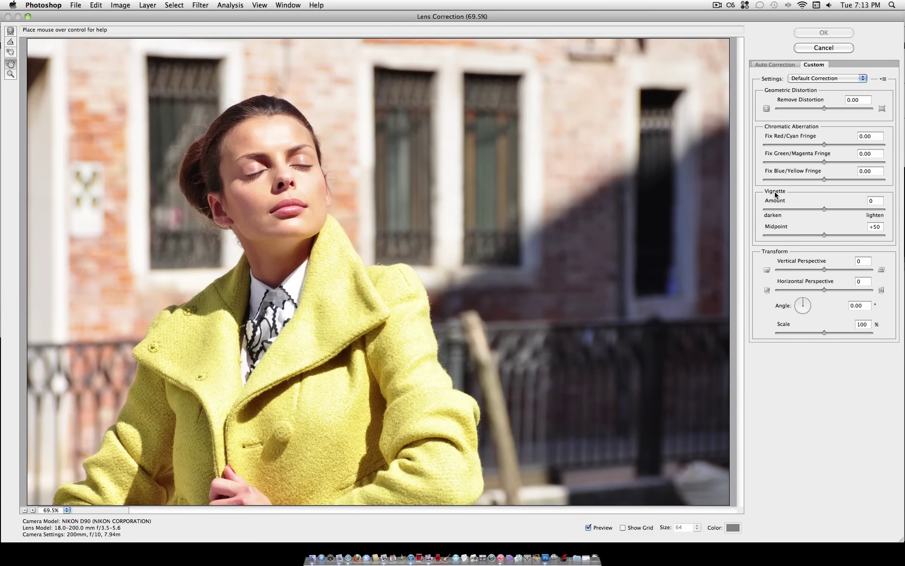
left_click_drag(823, 208, 756, 208)
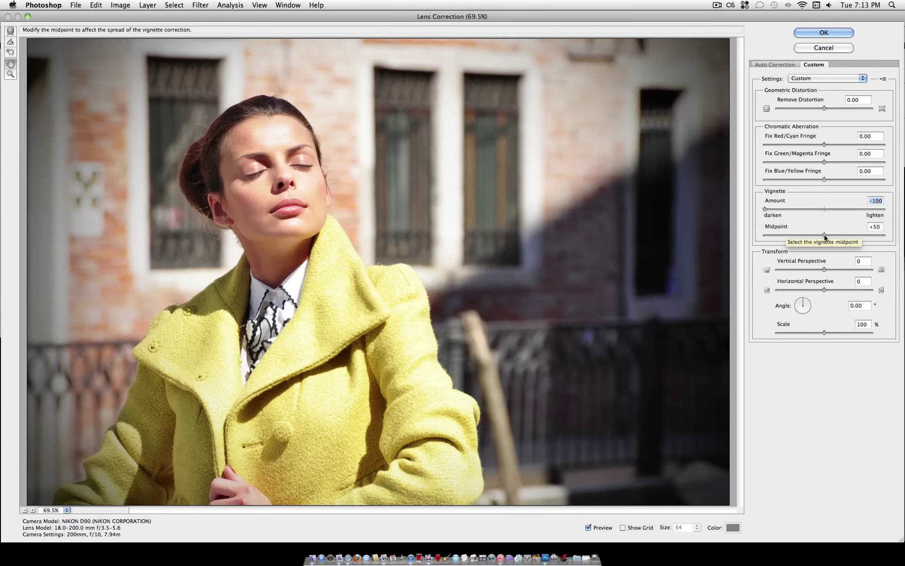
left_click_drag(824, 234, 849, 236)
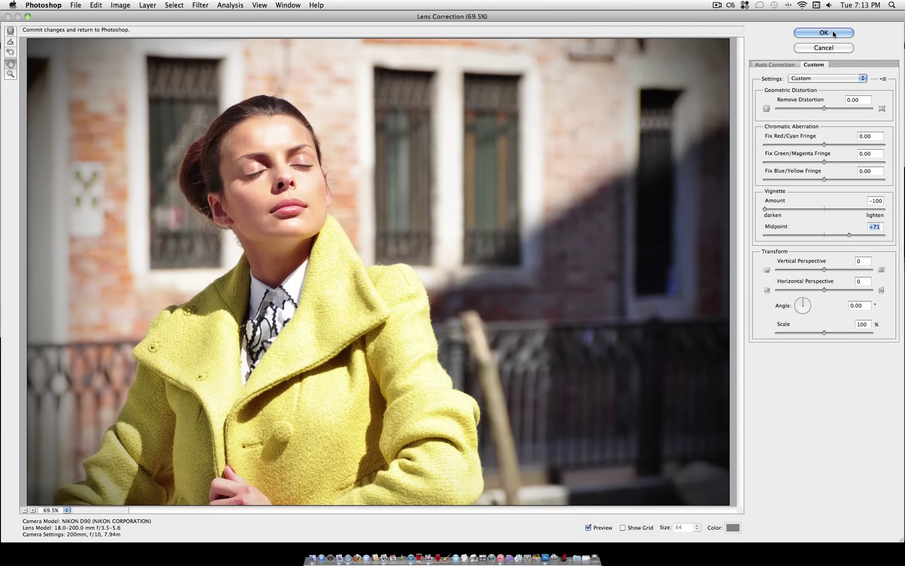
left_click(832, 33)
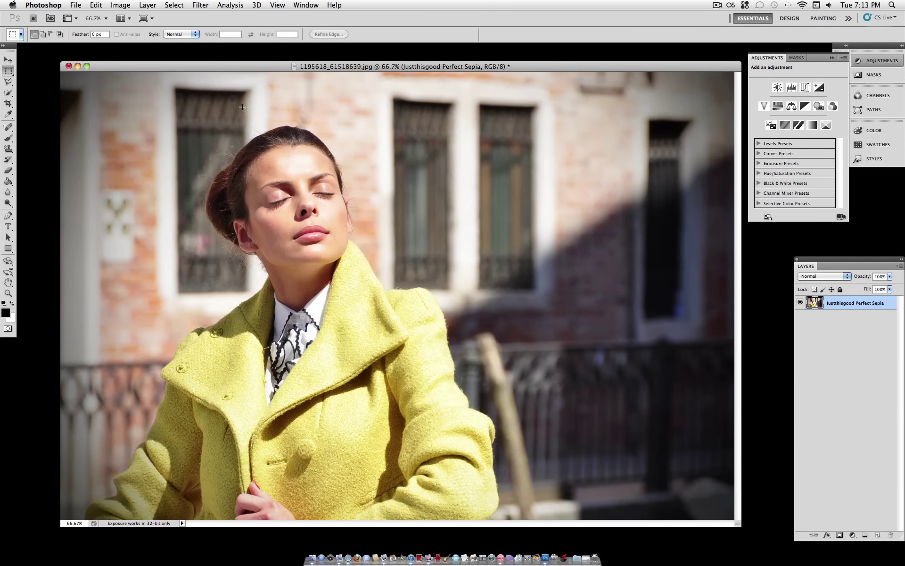
Add a Black & White adjustment layer and apply its Auto grey mix.
left_click(148, 5)
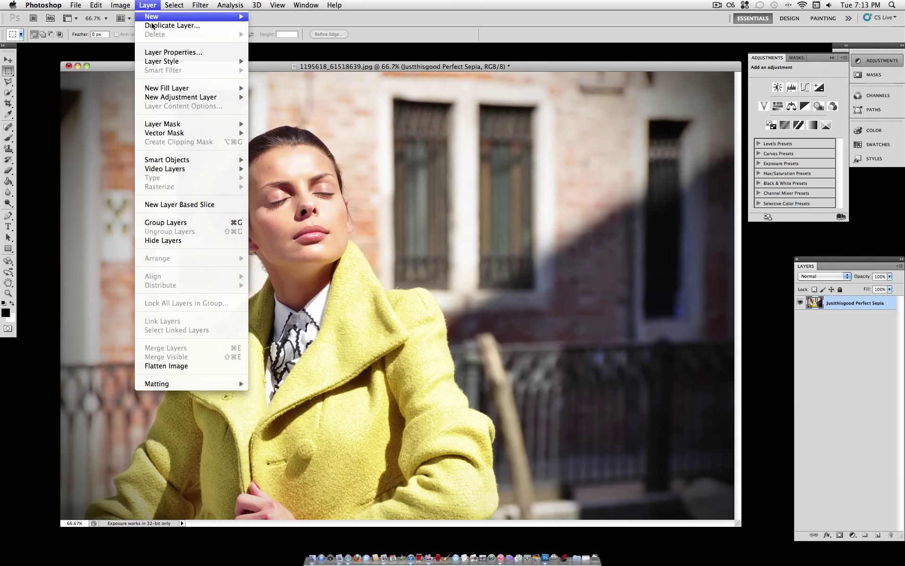
mouse_move(183, 97)
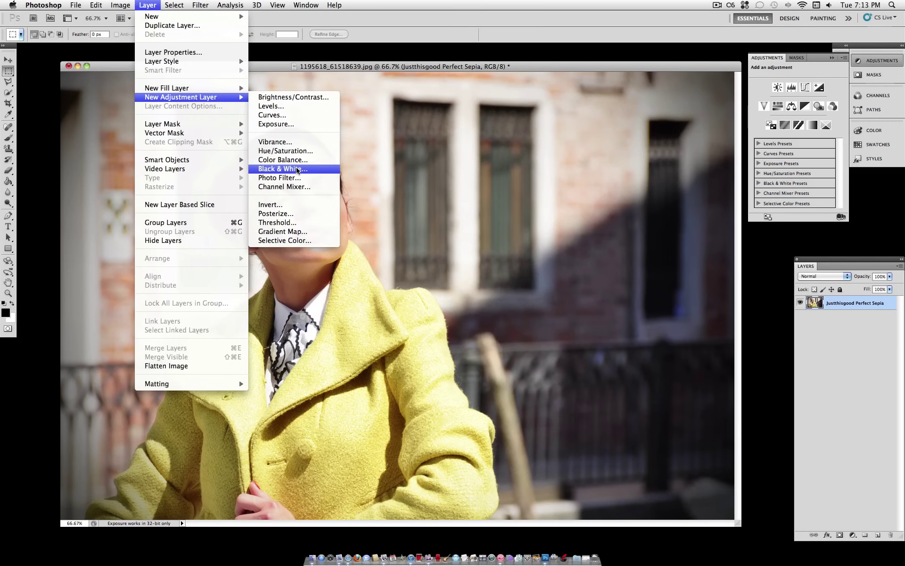
left_click(297, 168)
left_click(532, 243)
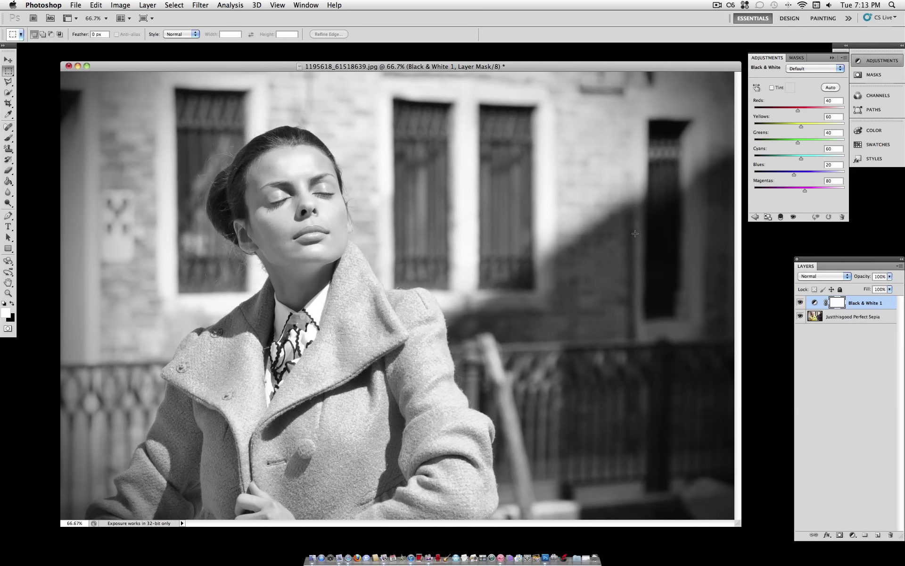
left_click(831, 87)
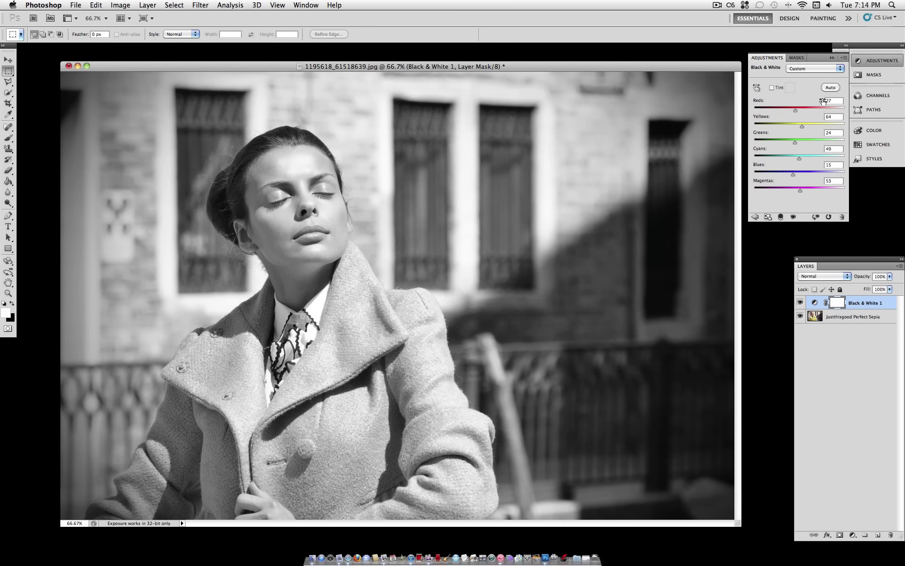
Drag on the lips and cheek with the targeted adjustment tool to set Reds to -12.
left_click(756, 88)
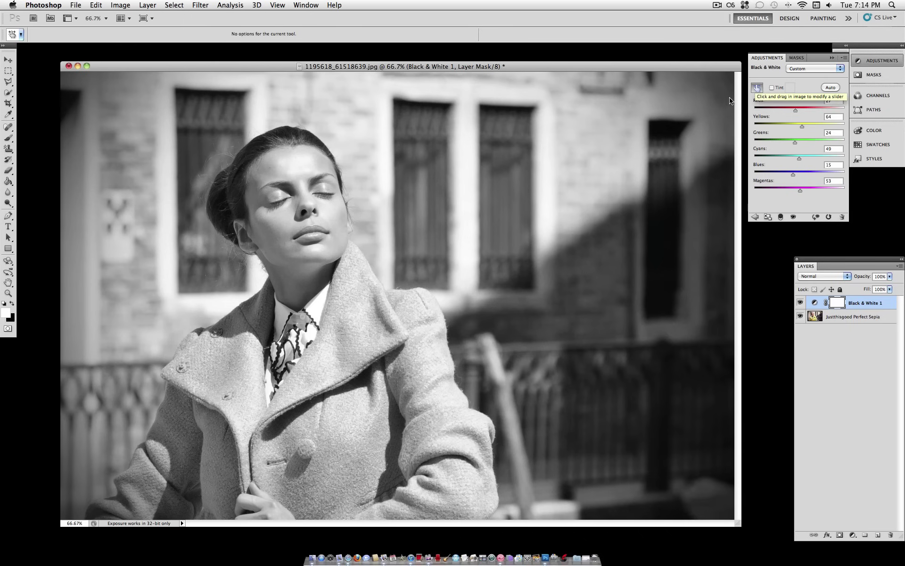
left_click(305, 240)
left_click_drag(305, 240, 275, 244)
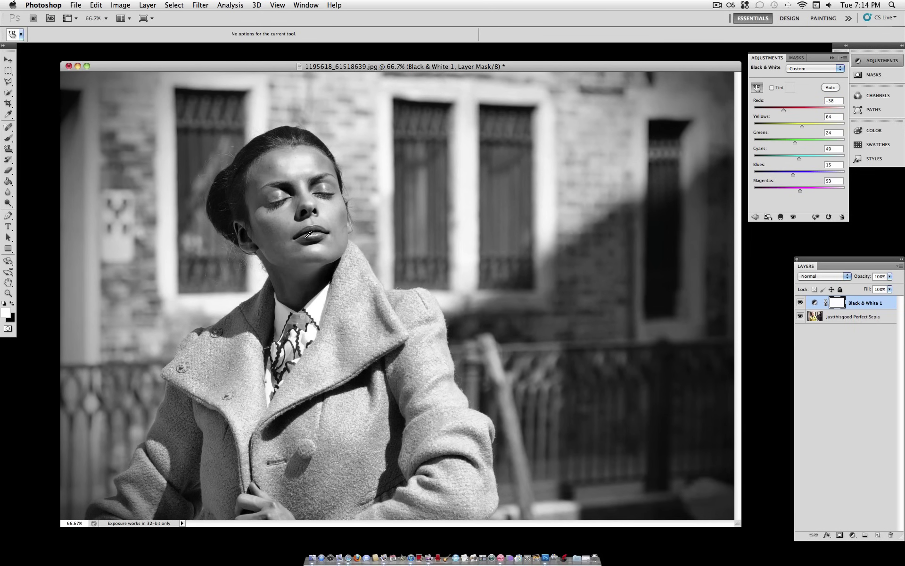
left_click(325, 206)
left_click_drag(325, 206, 338, 207)
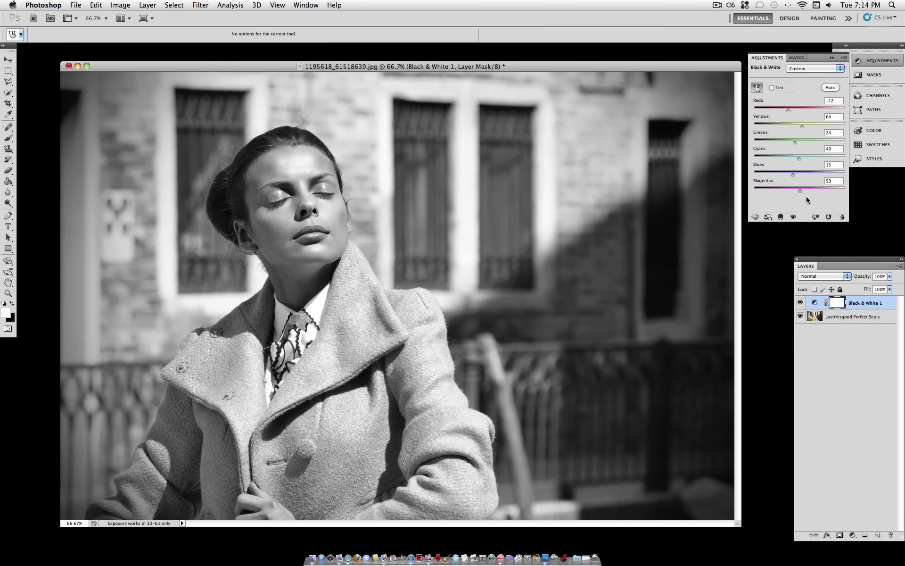
Add a new Curves adjustment layer above Black & White 1.
left_click(147, 5)
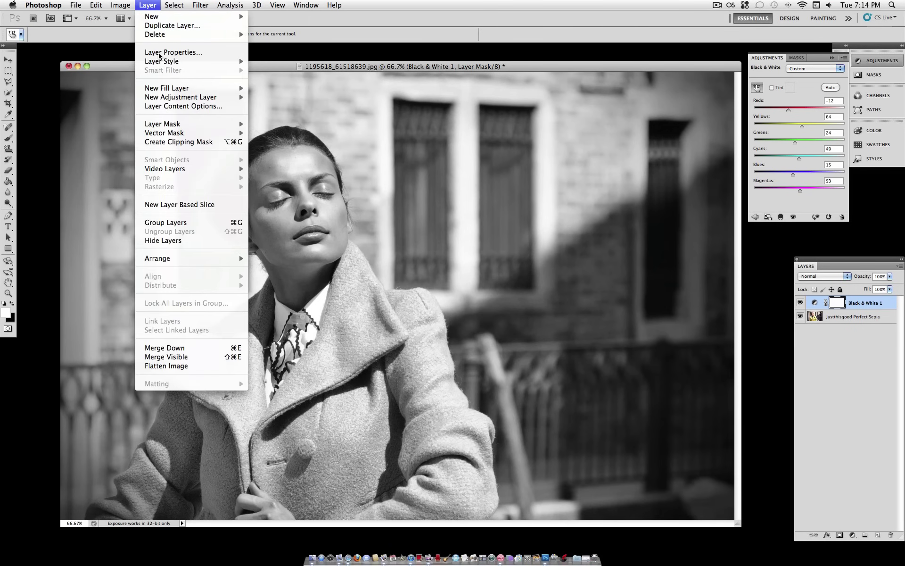
mouse_move(175, 98)
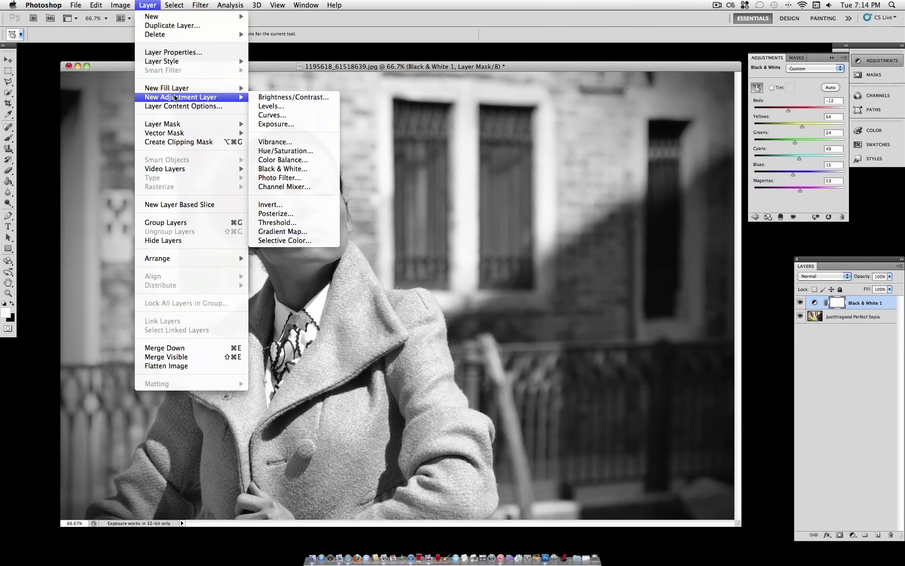
left_click(298, 116)
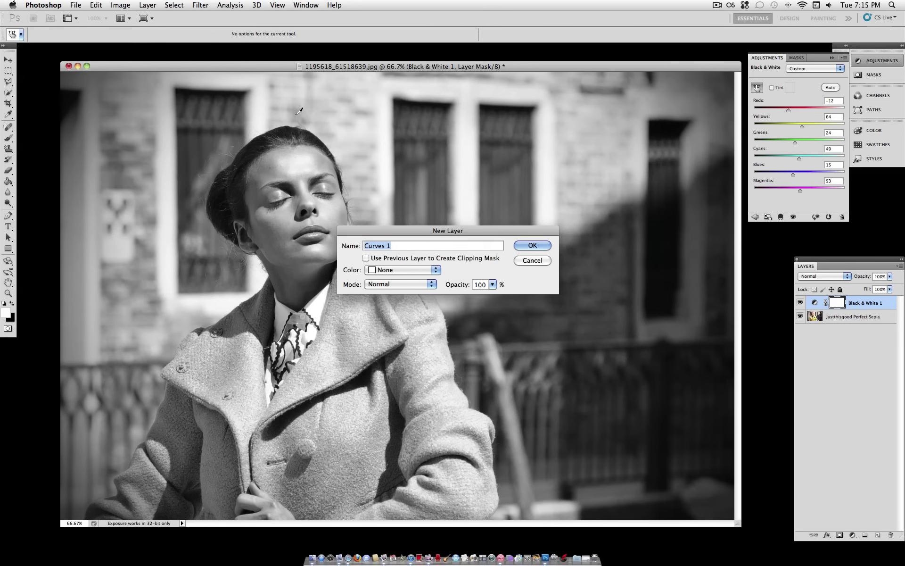
left_click(532, 246)
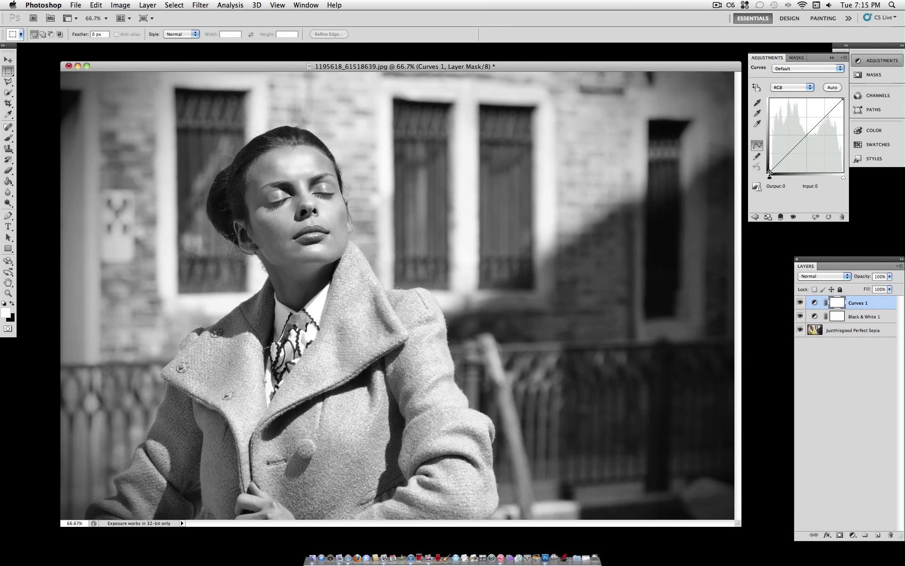
Shape a contrast curve with darker shadows, brighter highlights and the black point lifted to output 38.
left_click(770, 171)
left_click_drag(770, 171, 769, 162)
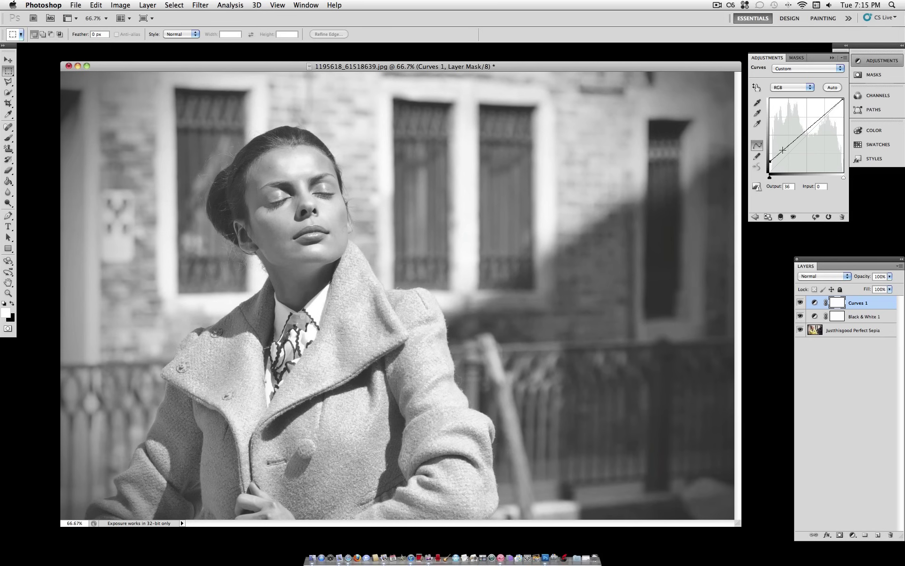
left_click_drag(782, 150, 786, 156)
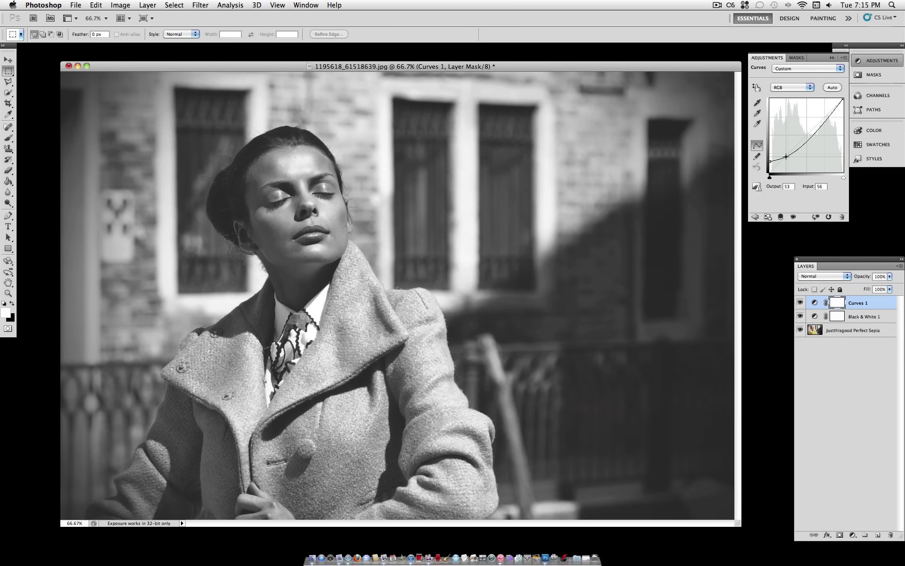
left_click_drag(786, 157, 786, 156)
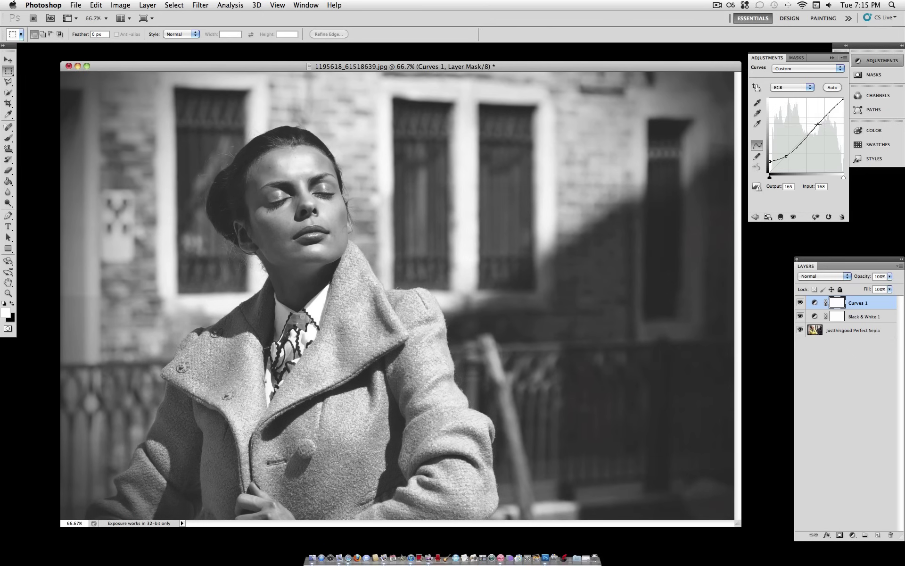
left_click_drag(818, 131, 817, 123)
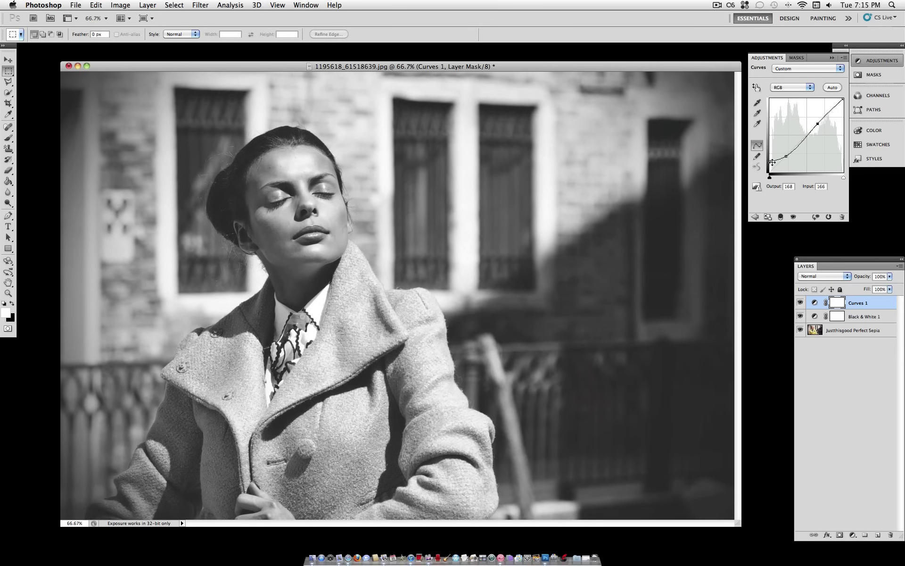
left_click_drag(769, 161, 786, 158)
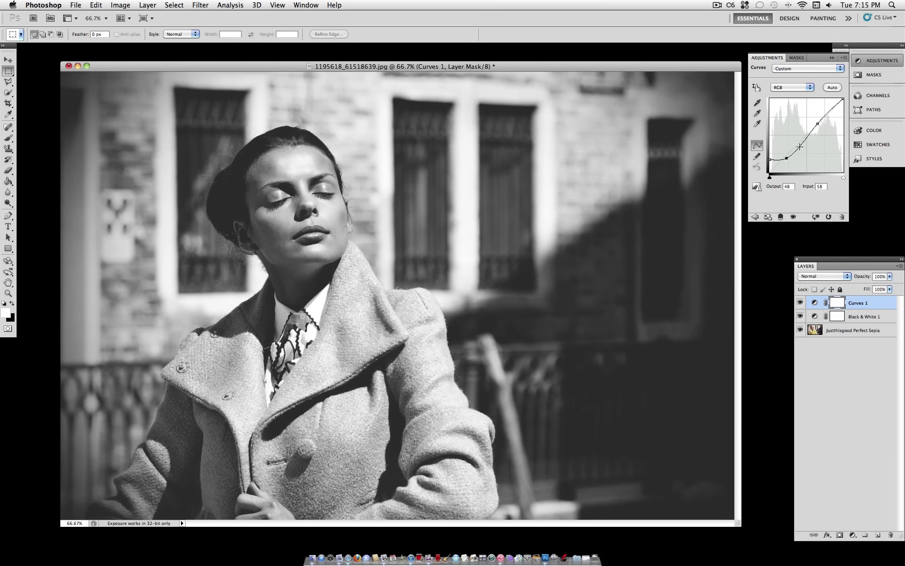
left_click(769, 159)
Add a new Photo Filter adjustment layer.
left_click(152, 4)
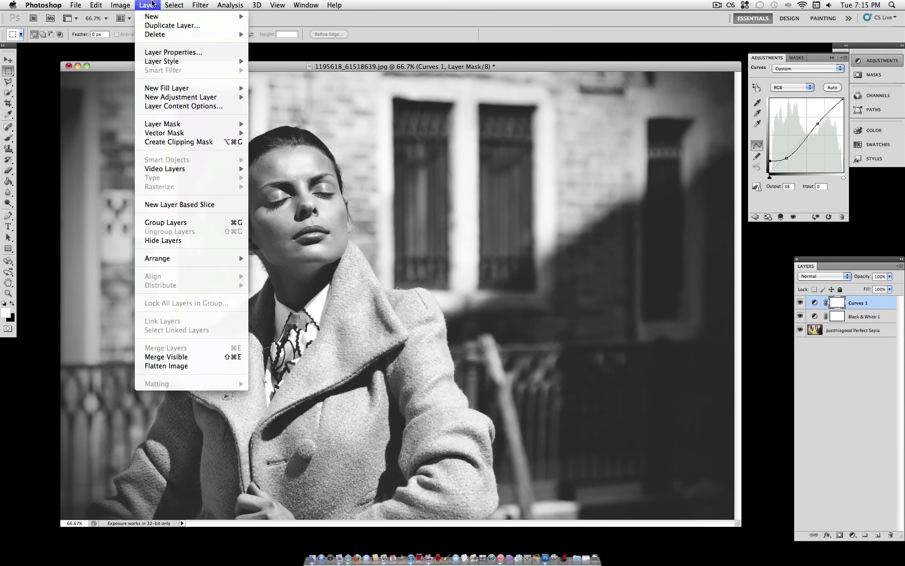
mouse_move(197, 99)
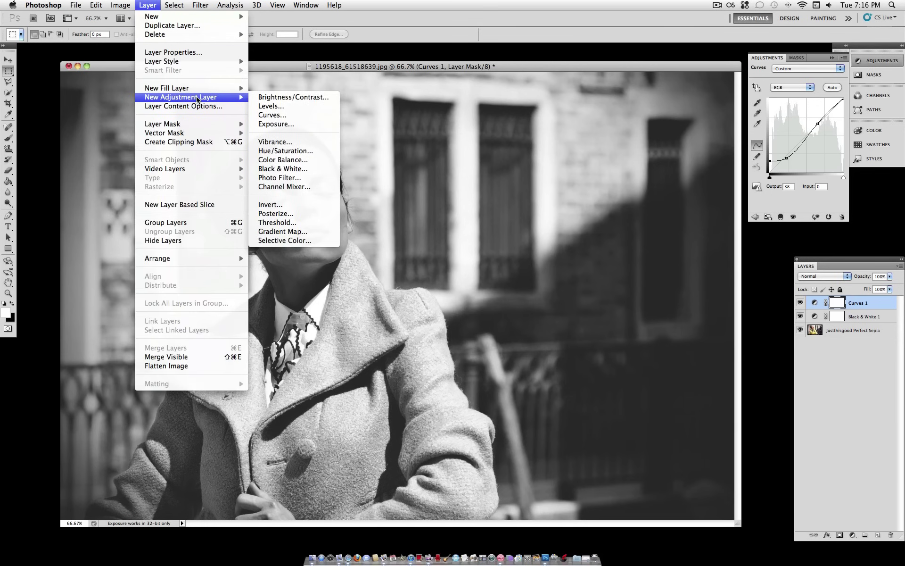
left_click(281, 179)
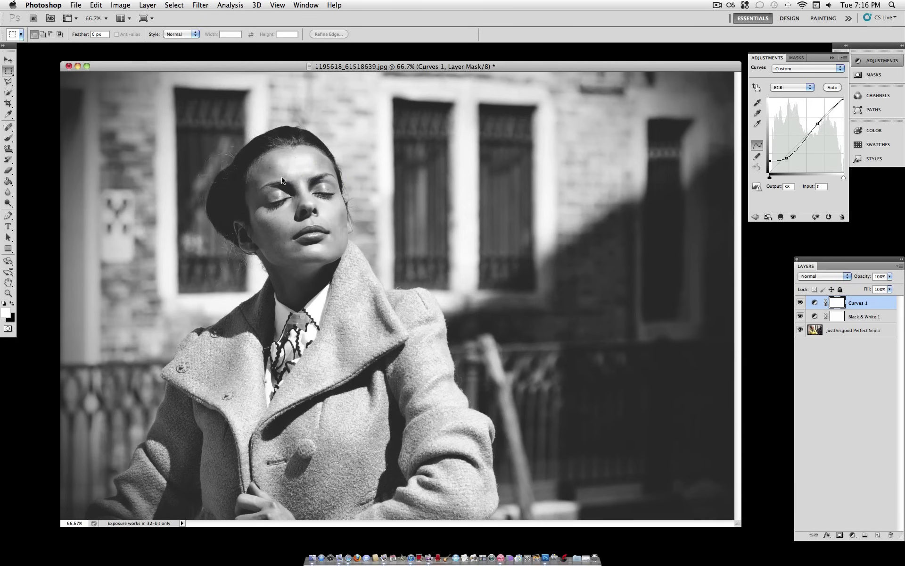
left_click(547, 244)
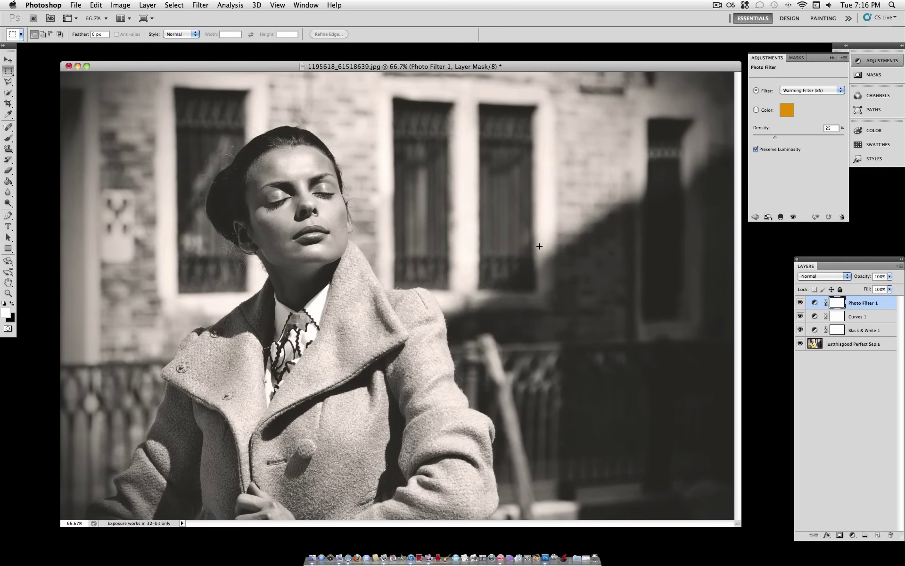
Set the Photo Filter to Sepia at 100% density, keeping Preserve Luminosity on.
left_click(756, 151)
left_click(756, 150)
left_click(842, 91)
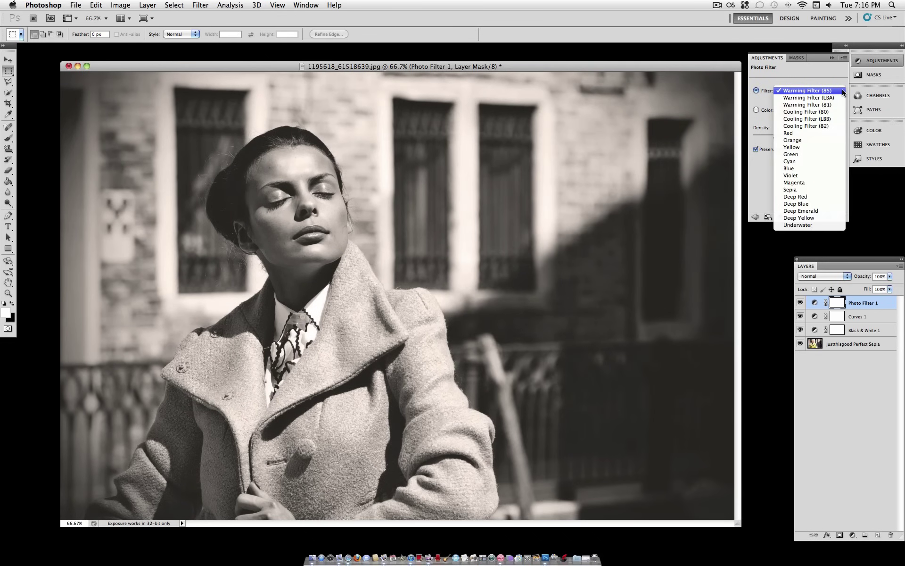
left_click(834, 190)
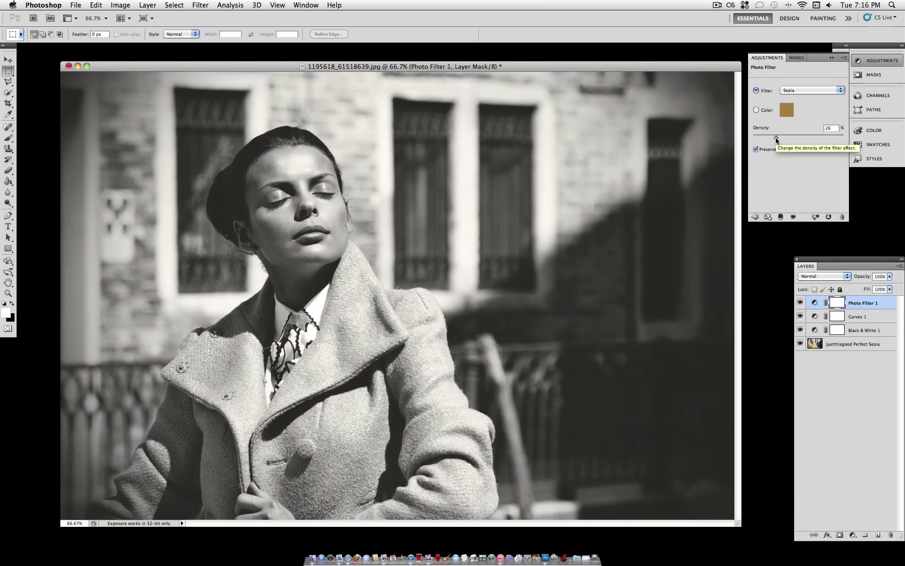
left_click_drag(776, 140, 847, 141)
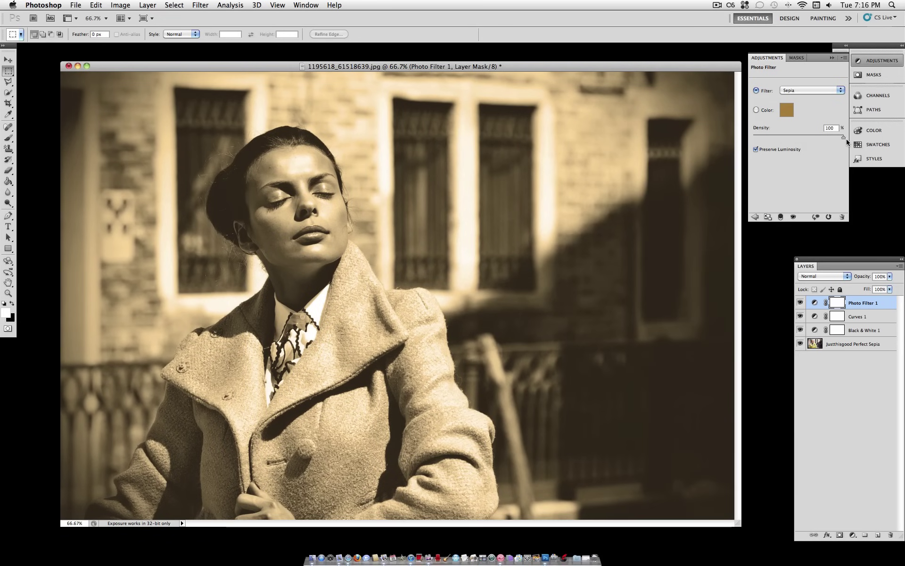
In Photo Filter 1's Blending Options, split Blend If to This Layer 0/130 and Underlying 132/255.
right_click(864, 305)
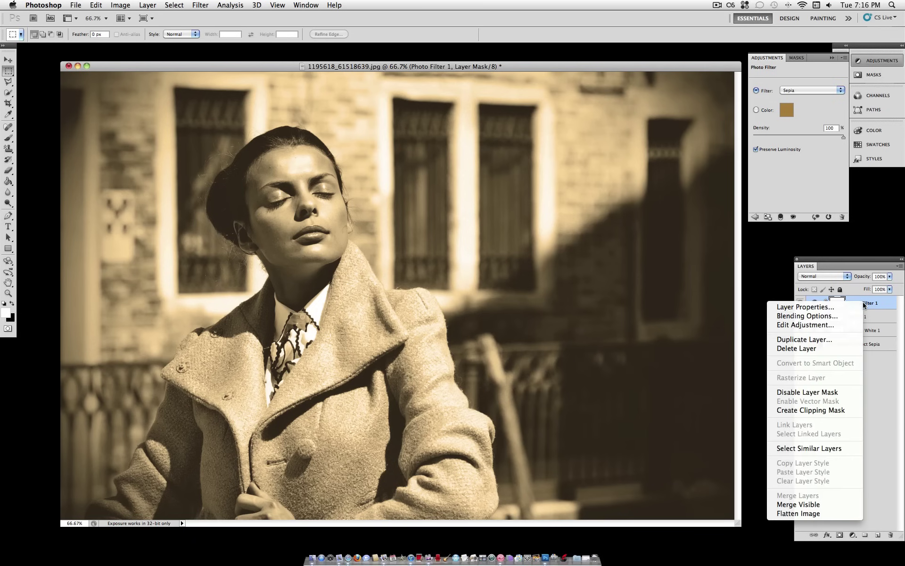
left_click(841, 316)
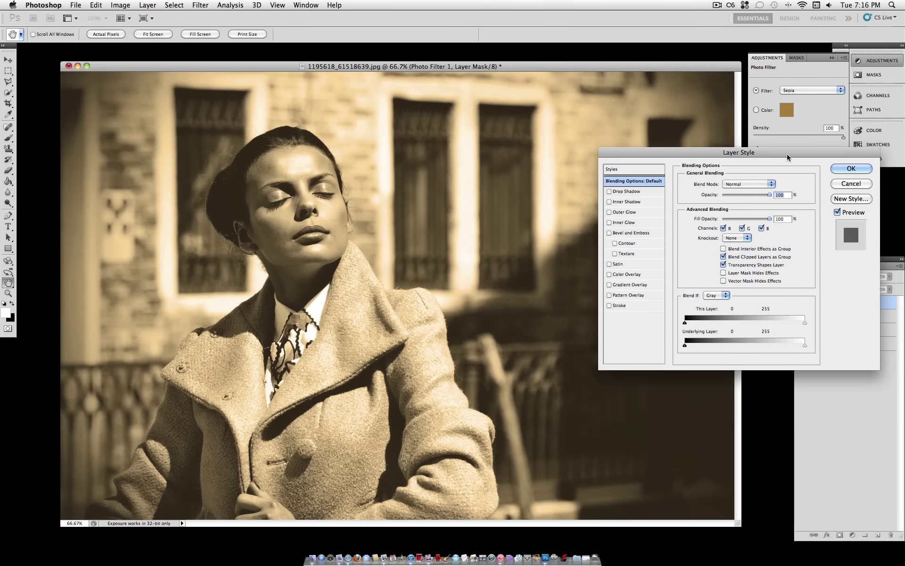
left_click_drag(786, 151, 600, 90)
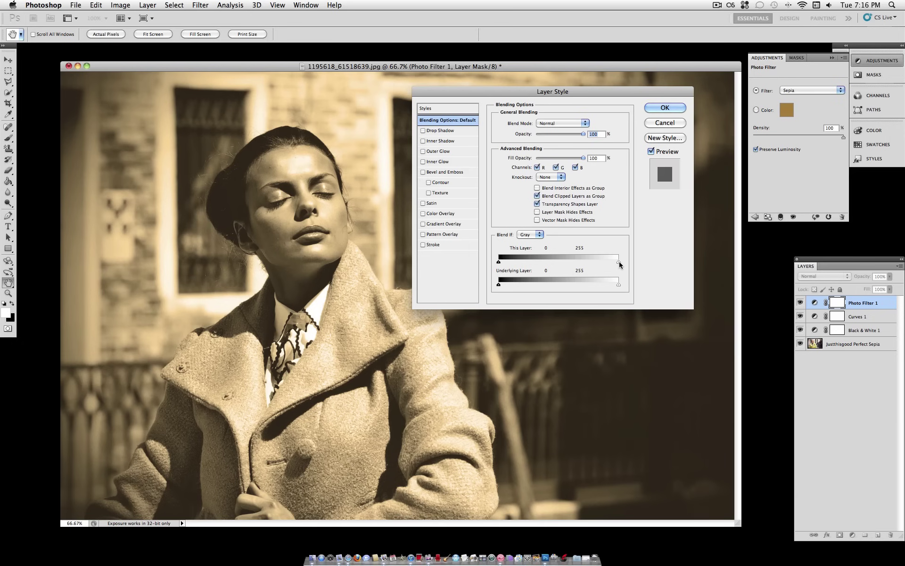
key("alt")
left_click_drag(499, 265, 560, 266)
key("alt")
left_click_drag(618, 288, 560, 286)
Apply the layer style, enlarge the document window and show it in Full Screen Mode with Menu Bar.
left_click(675, 108)
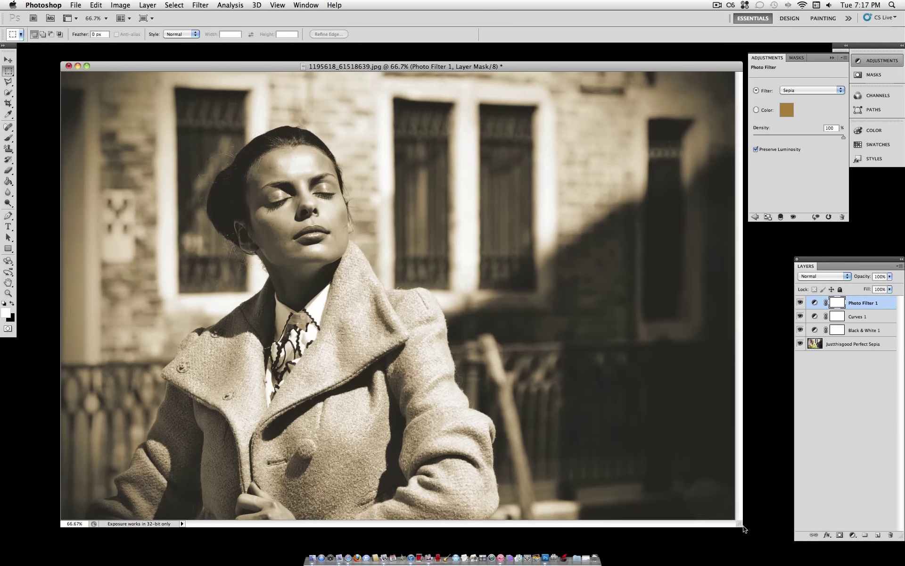
left_click_drag(738, 523, 744, 529)
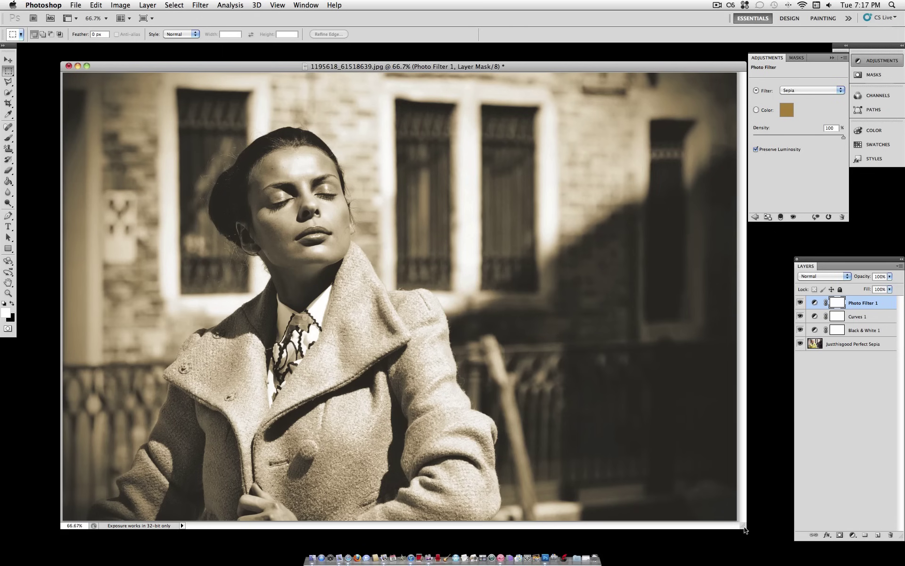
key("f")
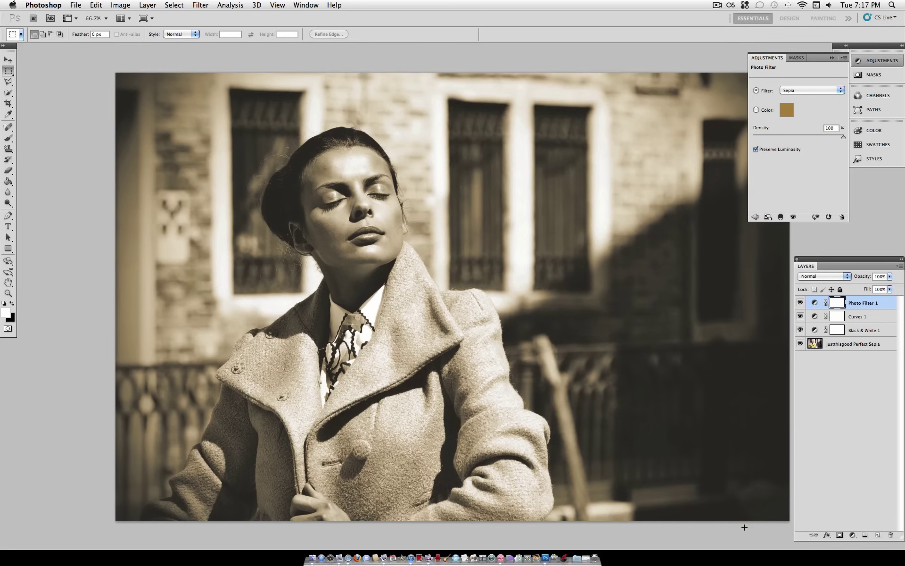